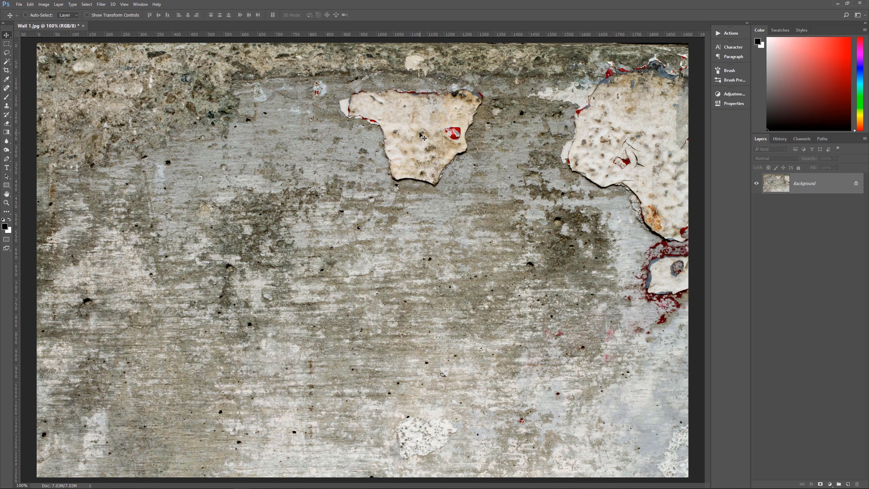
key("s")
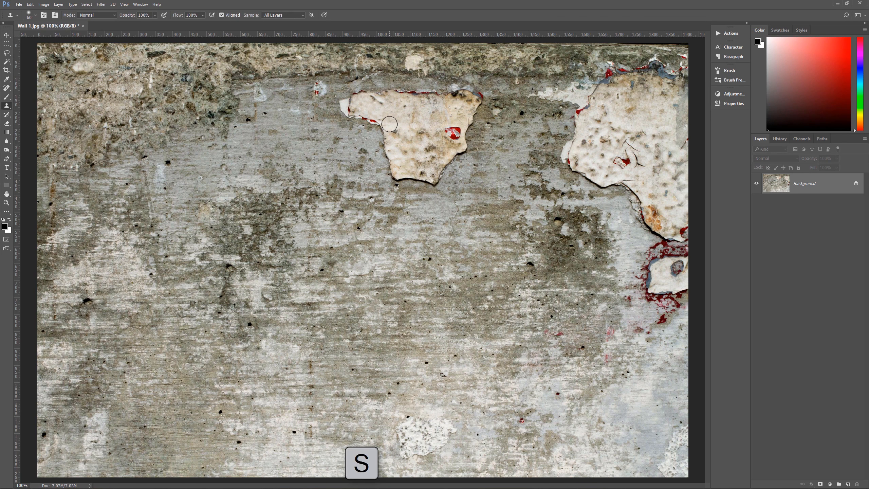
left_click(316, 147, "alt")
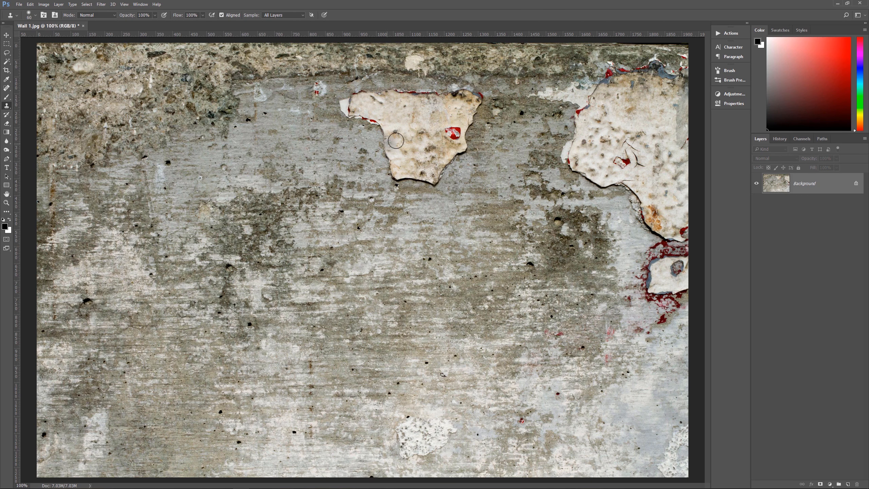
mouse_move(398, 159)
left_mouse_down()
mouse_move(398, 174)
mouse_move(387, 145)
mouse_move(342, 110)
mouse_move(383, 103)
mouse_move(368, 110)
left_mouse_up()
key("ctrl+z")
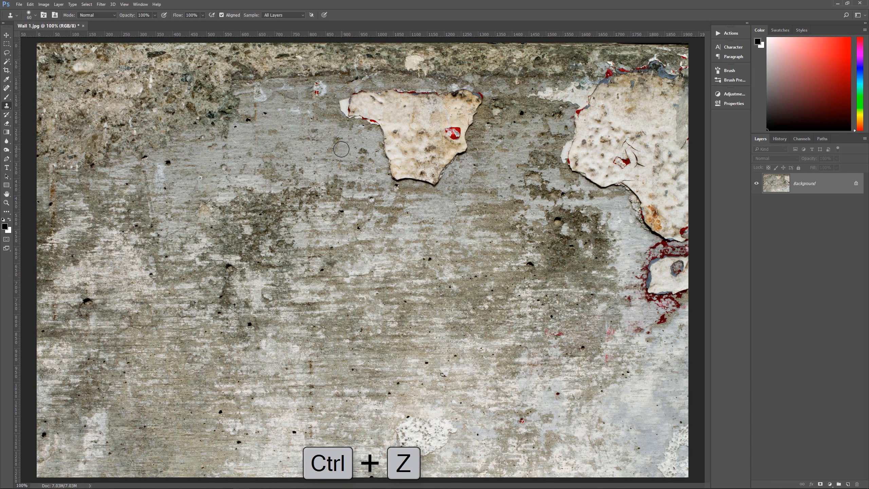
Desaturate the wall photo with Hue/Saturation, setting Saturation to -100
key("v")
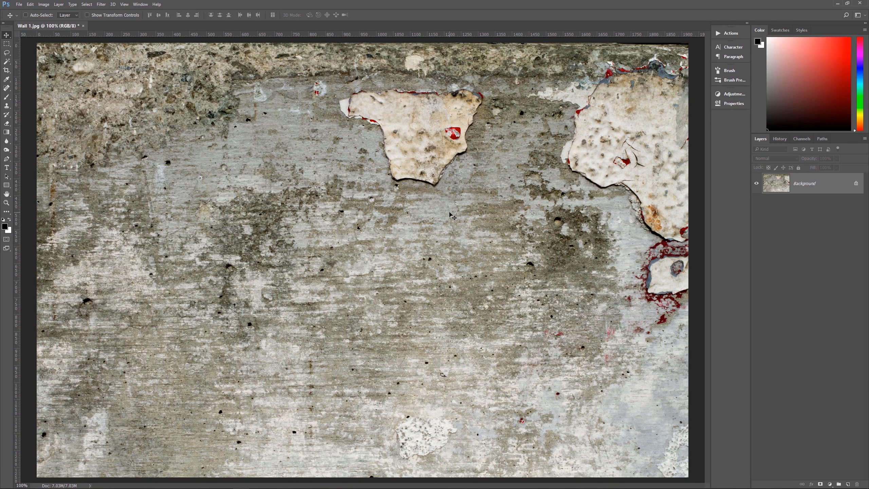
key("ctrl+u")
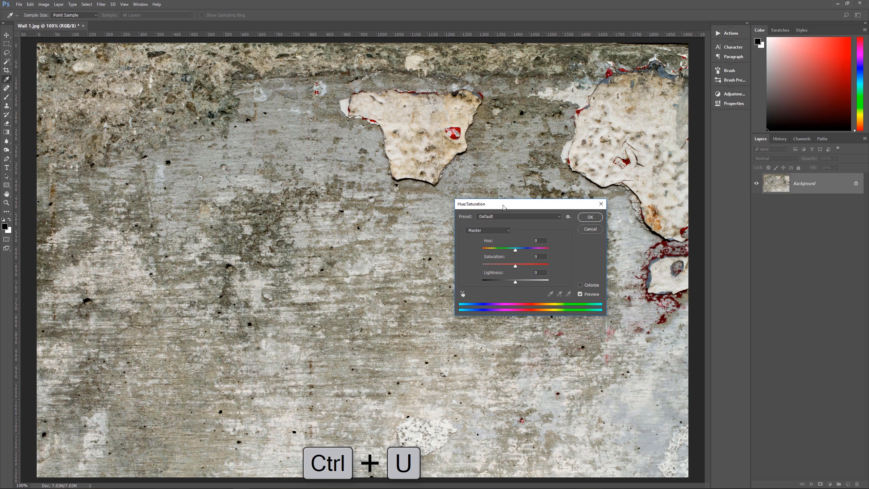
left_click_drag(503, 207, 526, 153)
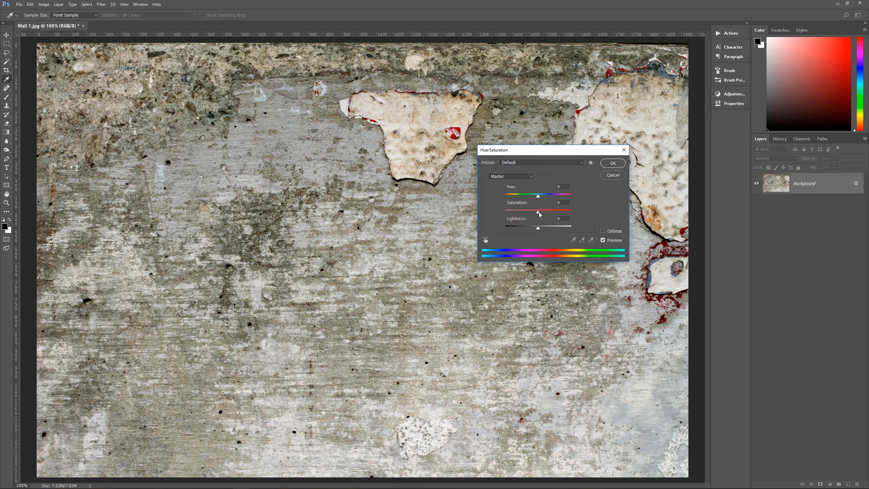
left_click_drag(538, 212, 465, 213)
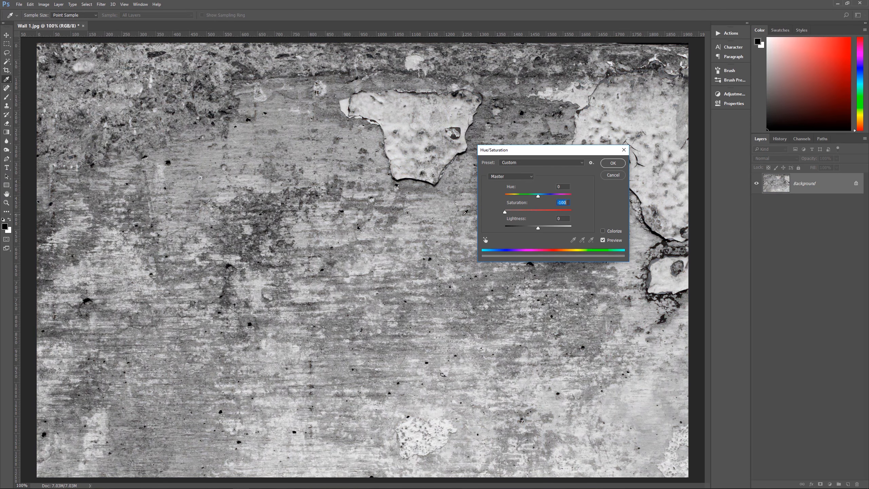
left_click(612, 163)
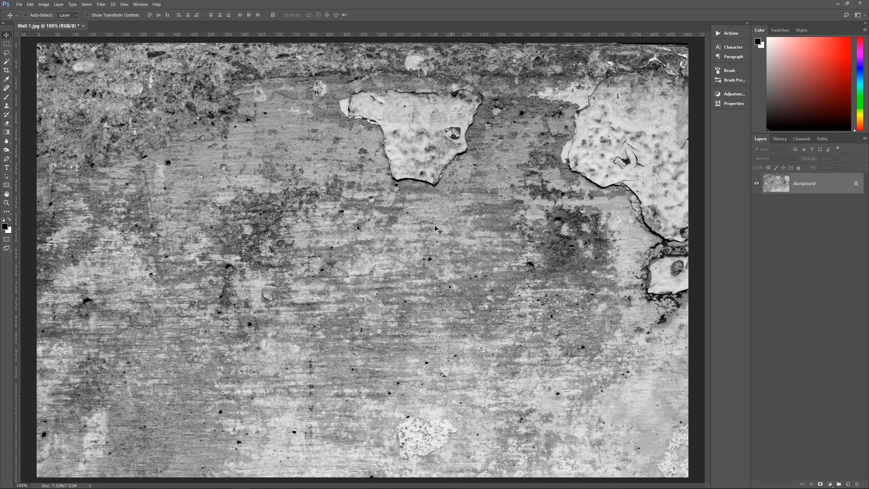
Set the Crop tool to a 1000 by 1000 ratio and enable Delete Cropped Pixels
key("c")
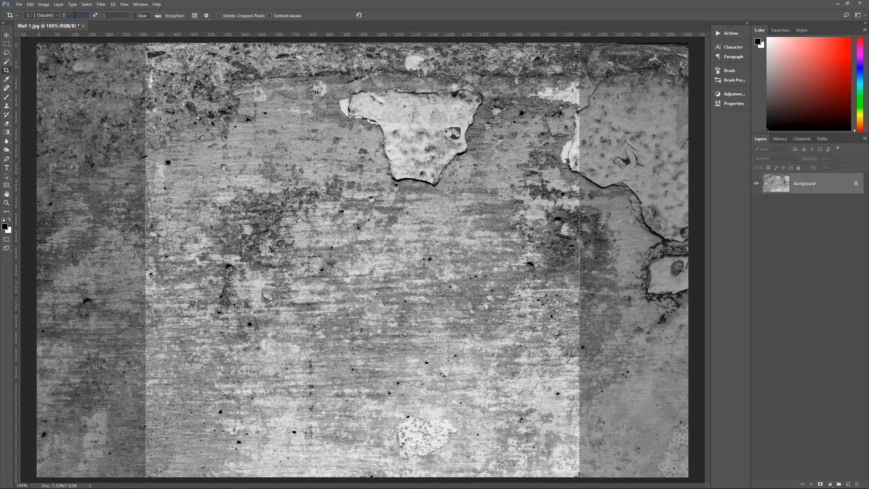
type("1000")
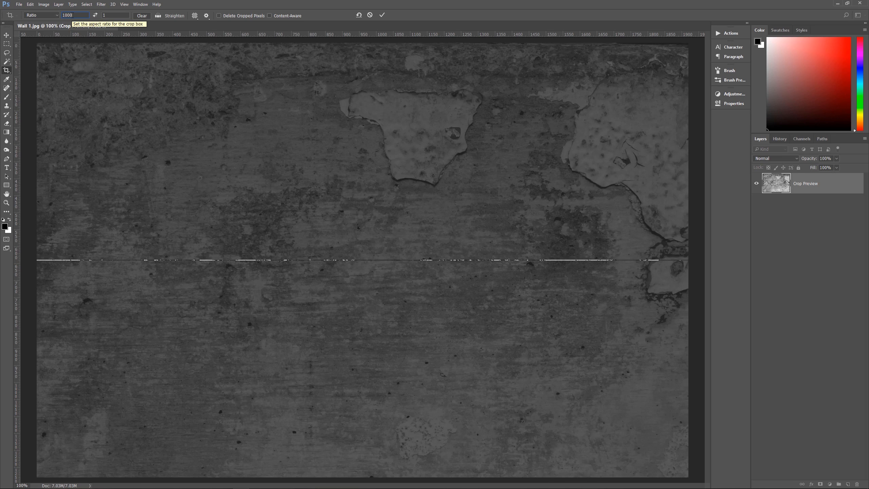
left_click(121, 14)
type("000")
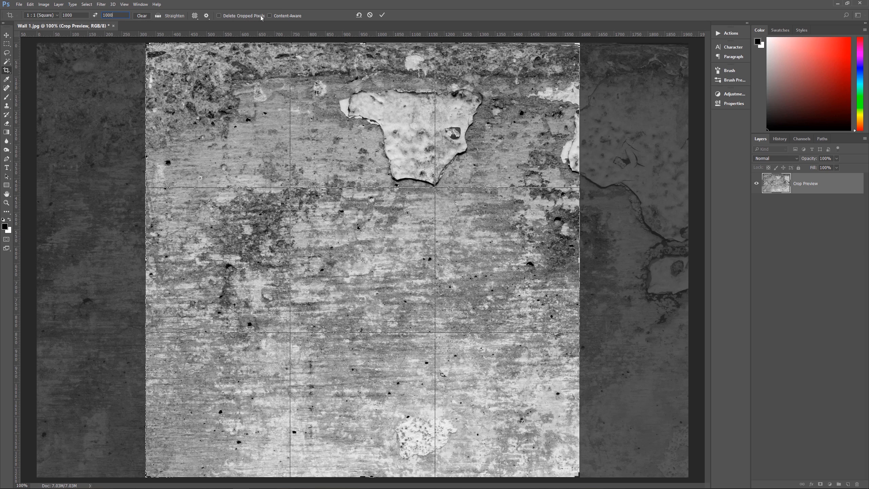
left_click(222, 15)
Resize and reposition the square crop box over a plain area of the wall, then commit the crop
left_click_drag(579, 43, 537, 85)
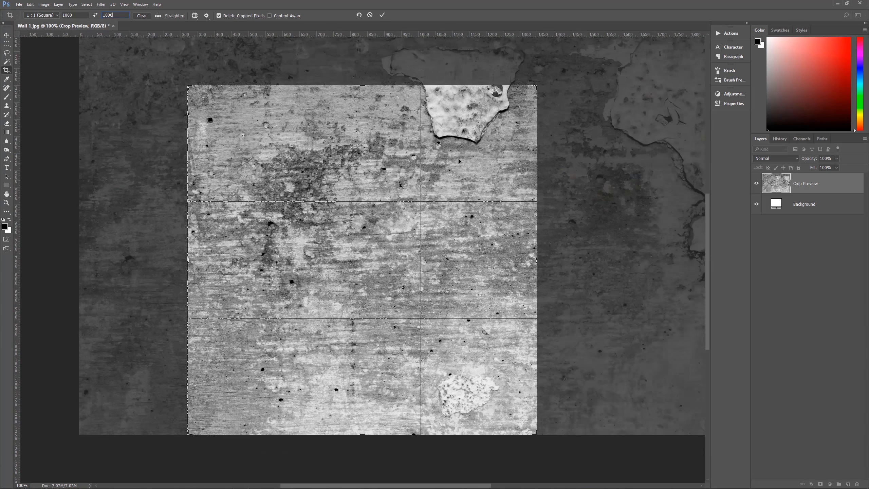
left_click_drag(459, 161, 556, 166)
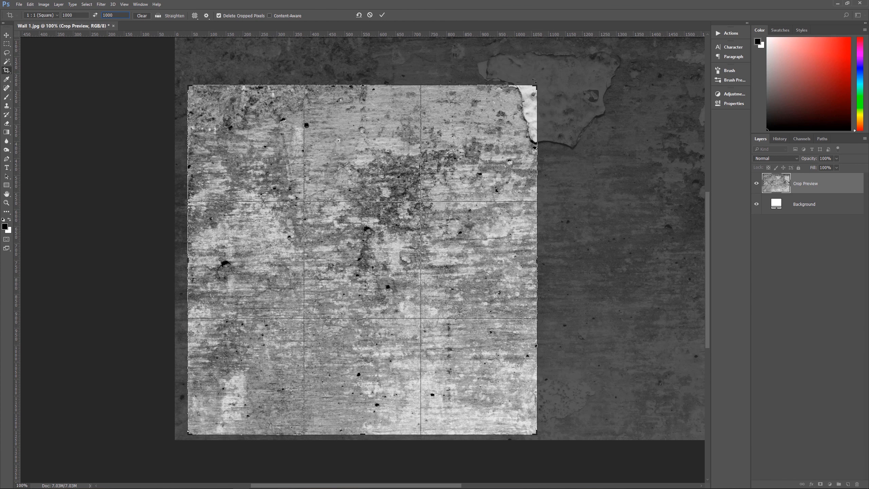
left_click_drag(534, 81, 529, 95)
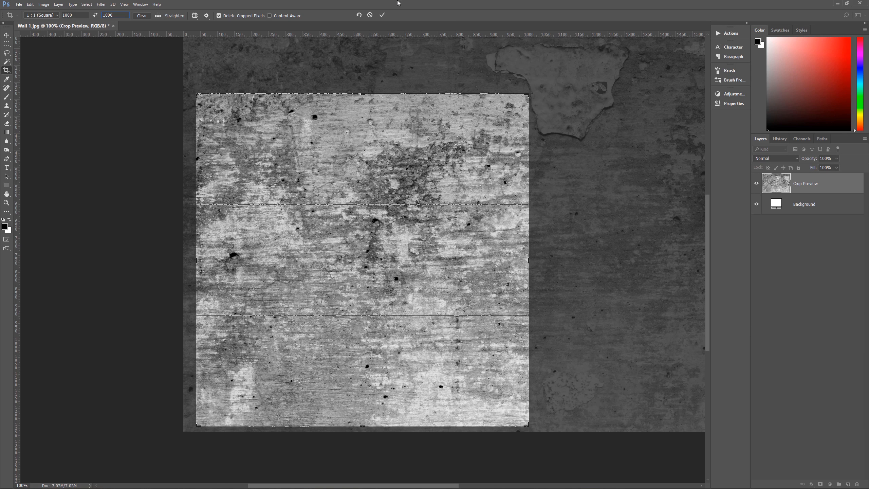
left_click(381, 16)
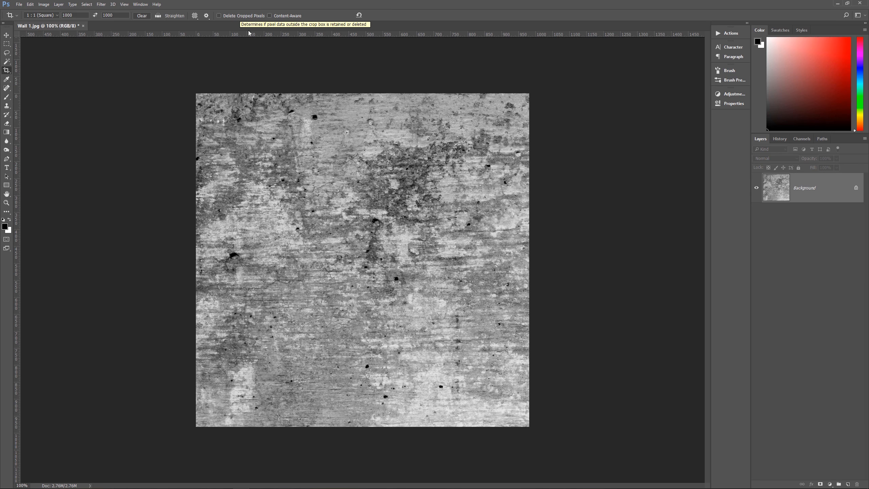
Apply the Offset filter with 500 pixels right, 500 pixels down and Wrap Around
left_click(7, 36)
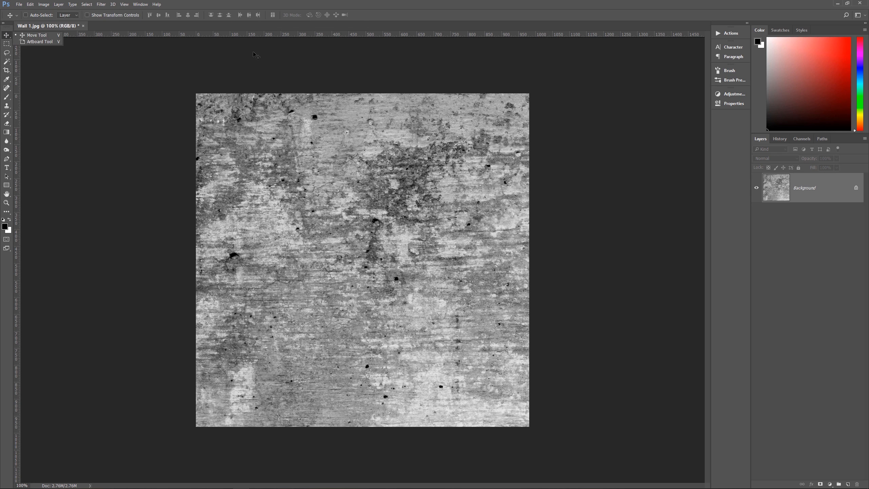
key("v")
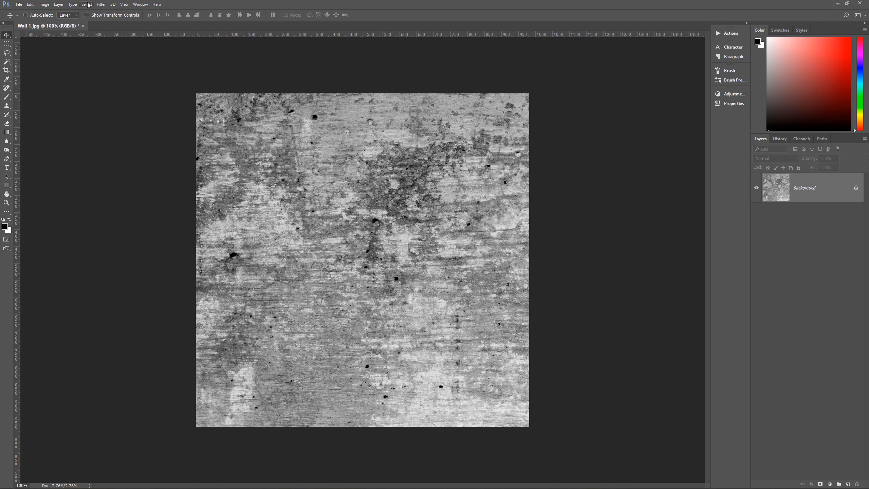
left_click(101, 4)
mouse_move(164, 137)
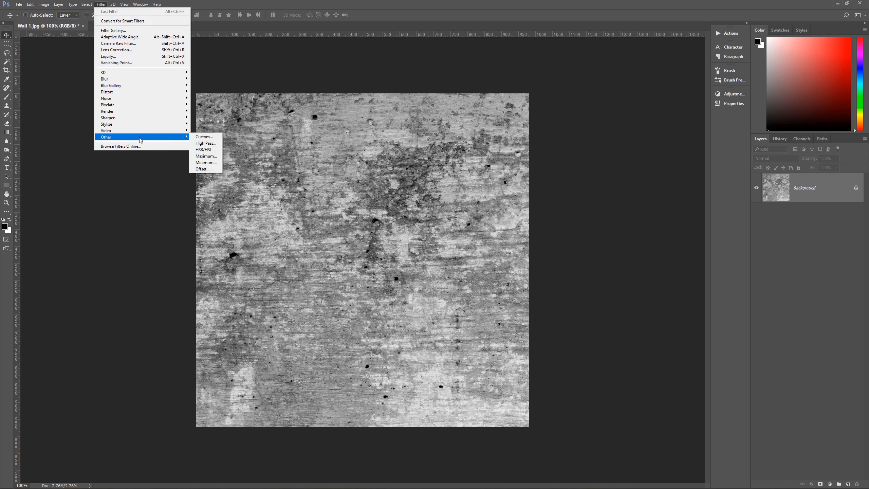
left_click(200, 169)
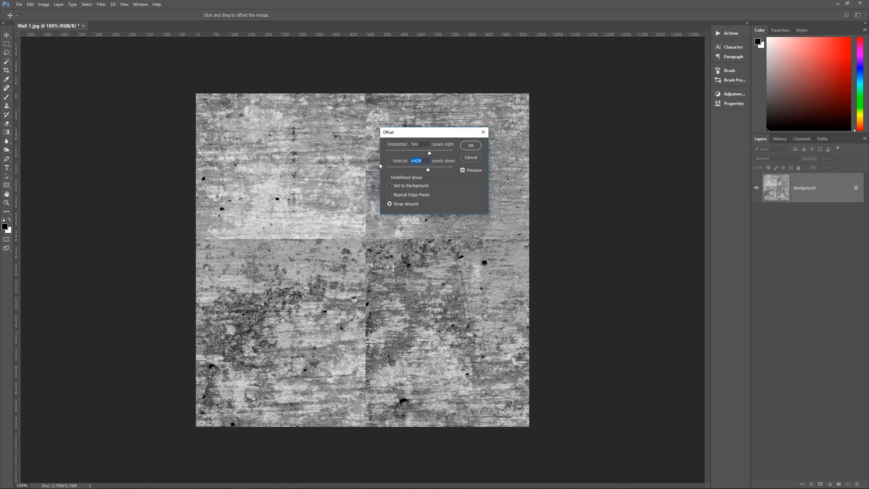
type("500")
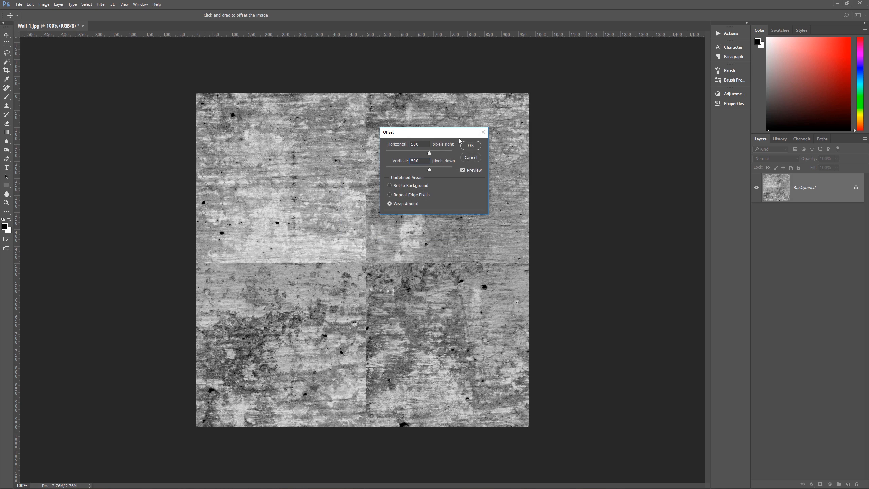
left_click(471, 146)
left_click(471, 145)
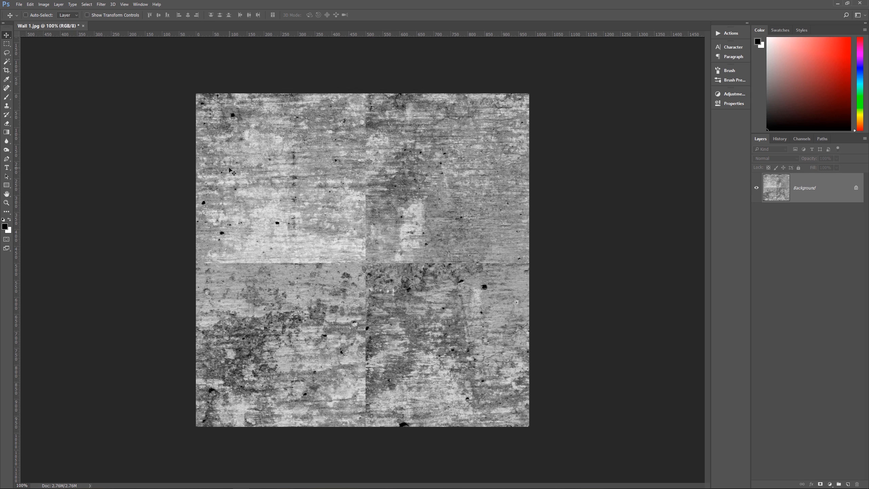
Pick a soft round brush for the Clone Stamp and clone over the vertical seam in the upper half
key("s")
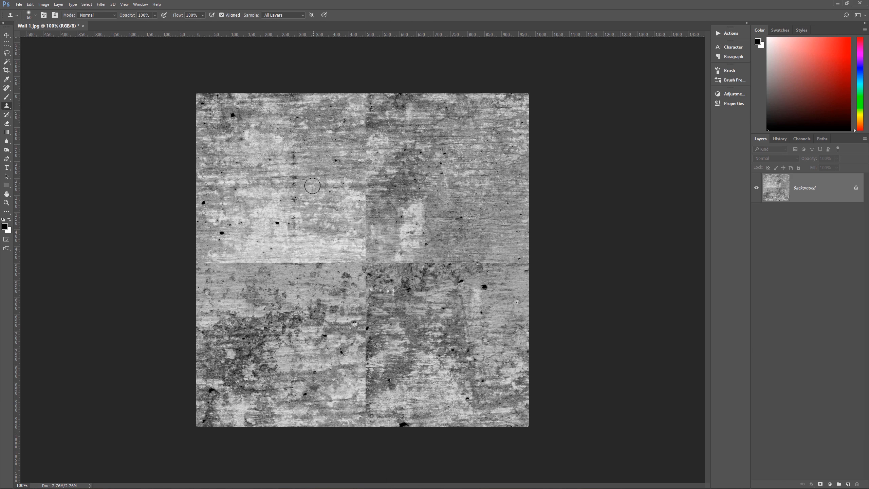
left_click(35, 16)
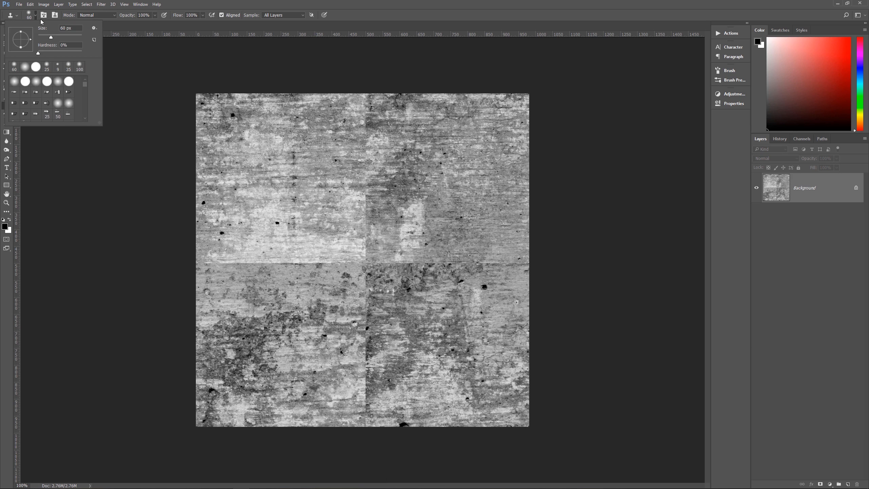
left_click(13, 84)
left_click(139, 12)
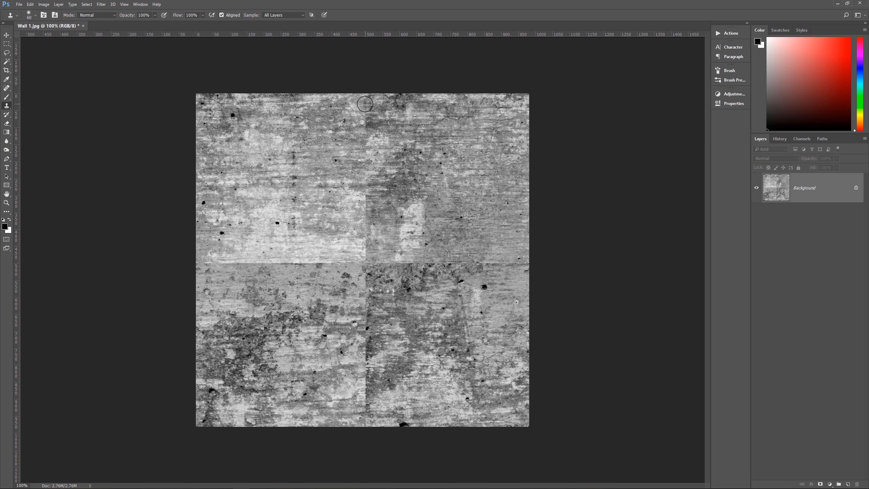
mouse_move(364, 104)
left_mouse_down()
mouse_move(372, 135)
mouse_move(359, 197)
mouse_move(369, 154)
mouse_move(361, 190)
left_mouse_up()
left_click(320, 177, "alt")
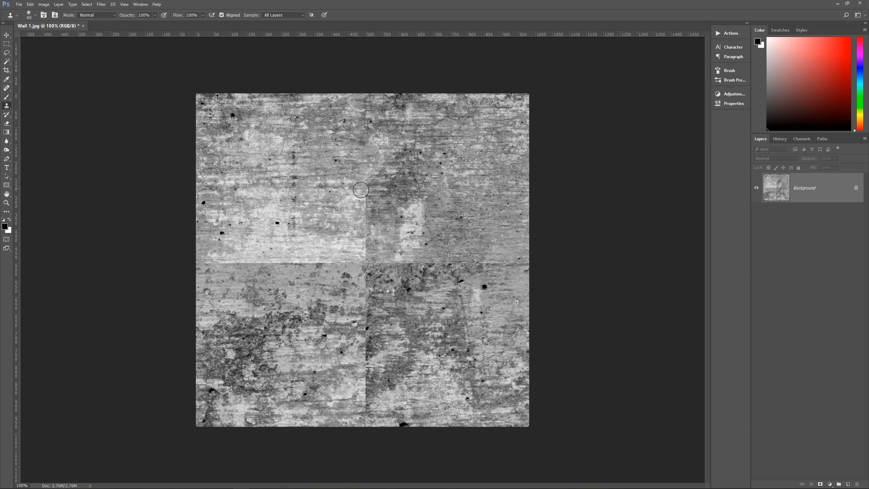
left_click(458, 227, "alt")
mouse_move(374, 202)
left_mouse_down()
mouse_move(391, 213)
mouse_move(332, 220)
mouse_move(368, 208)
left_mouse_up()
left_click(307, 211, "alt")
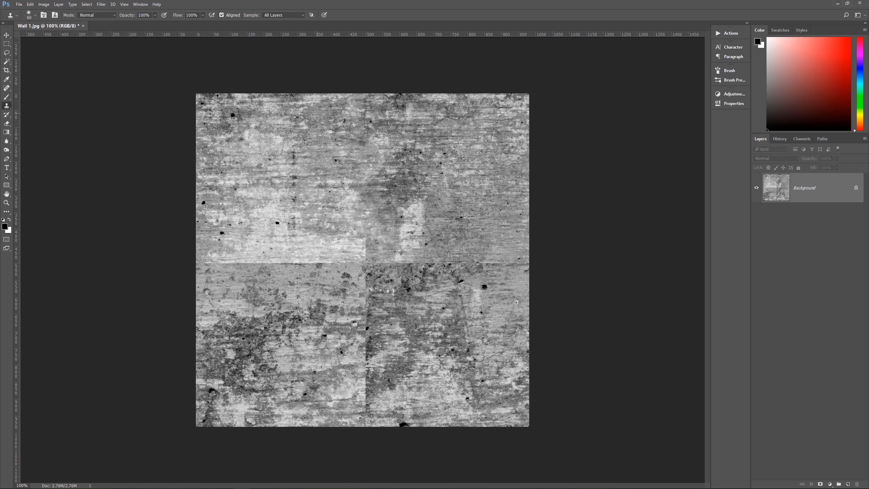
Try cloning long vertical strokes across the upper-left quadrant, undoing each one
left_click_drag(318, 132, 317, 240)
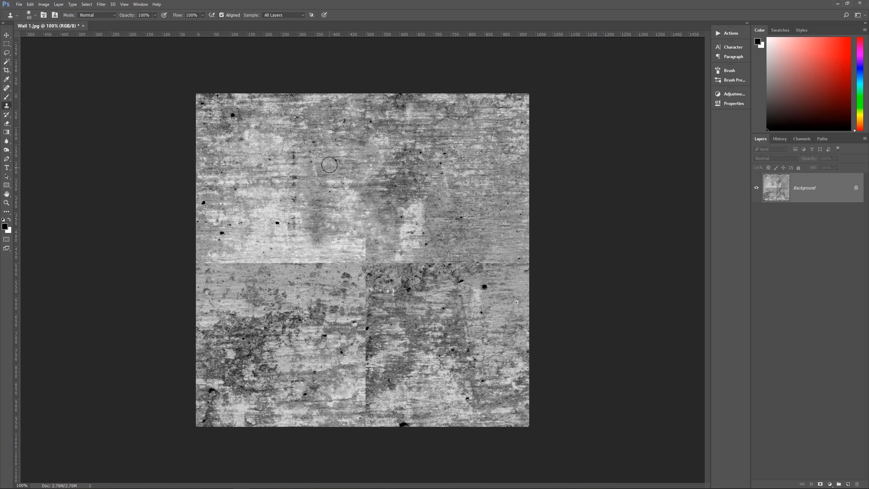
key("ctrl+z")
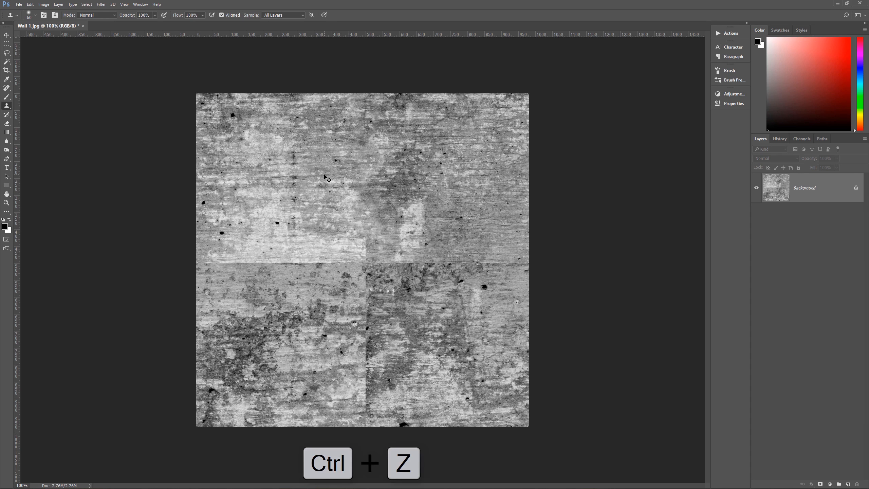
mouse_move(310, 127)
left_mouse_down()
mouse_move(261, 133)
mouse_move(294, 136)
mouse_move(274, 139)
mouse_move(306, 161)
mouse_move(295, 185)
mouse_move(254, 191)
mouse_move(307, 215)
mouse_move(271, 227)
mouse_move(281, 232)
mouse_move(270, 244)
mouse_move(298, 246)
left_mouse_up()
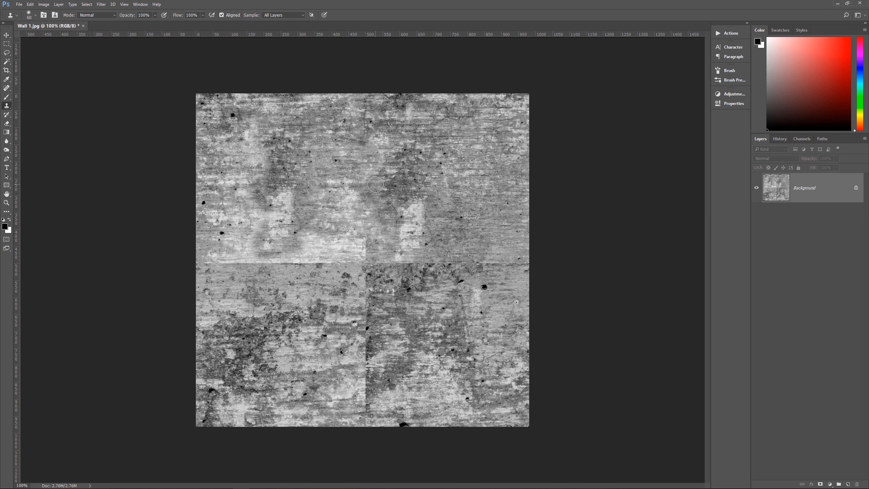
key("ctrl+z")
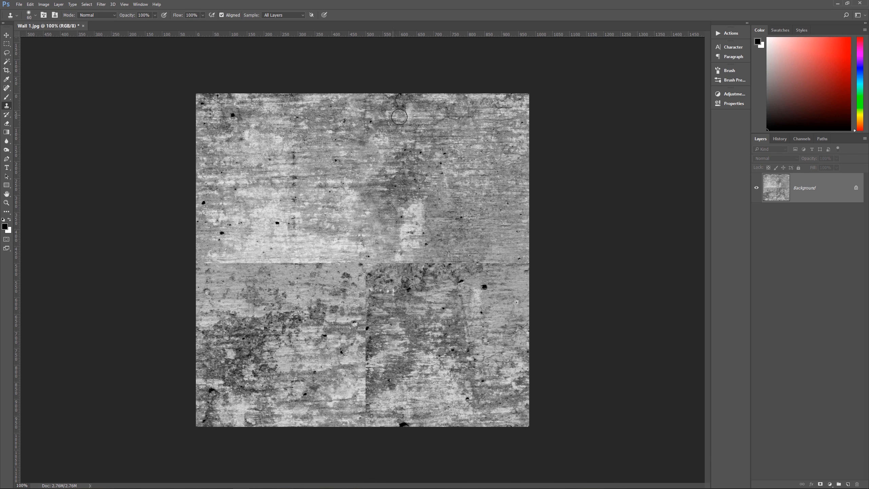
Sample new texture and clone over the seam at the top edge and the horizontal seam on the left
left_click(339, 113, "alt")
left_click_drag(363, 99, 366, 100)
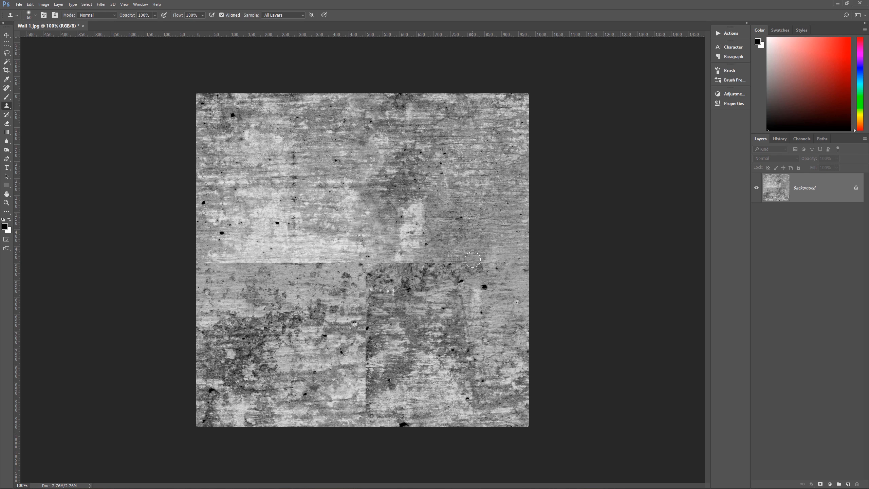
mouse_move(455, 264)
left_mouse_down()
mouse_move(423, 270)
mouse_move(428, 242)
mouse_move(398, 261)
mouse_move(408, 266)
mouse_move(315, 270)
left_mouse_up()
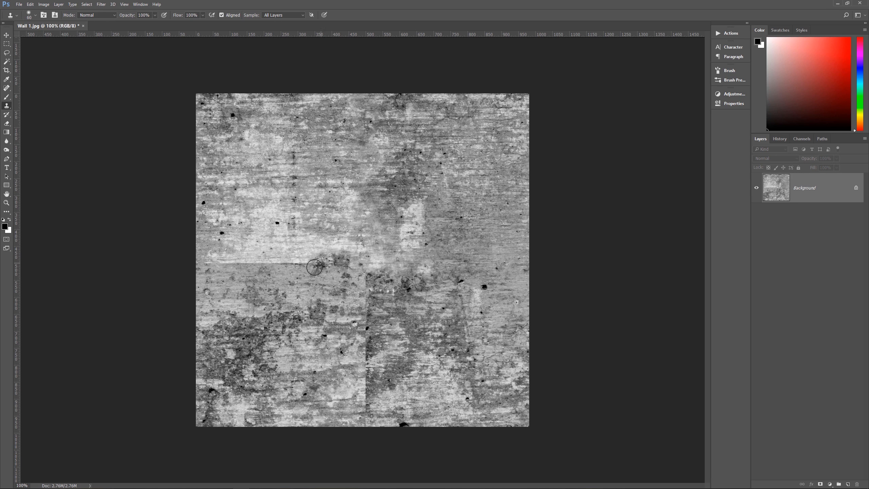
left_click_drag(234, 263, 322, 267)
mouse_move(222, 279)
left_mouse_down()
mouse_move(225, 257)
mouse_move(217, 276)
mouse_move(239, 274)
left_mouse_up()
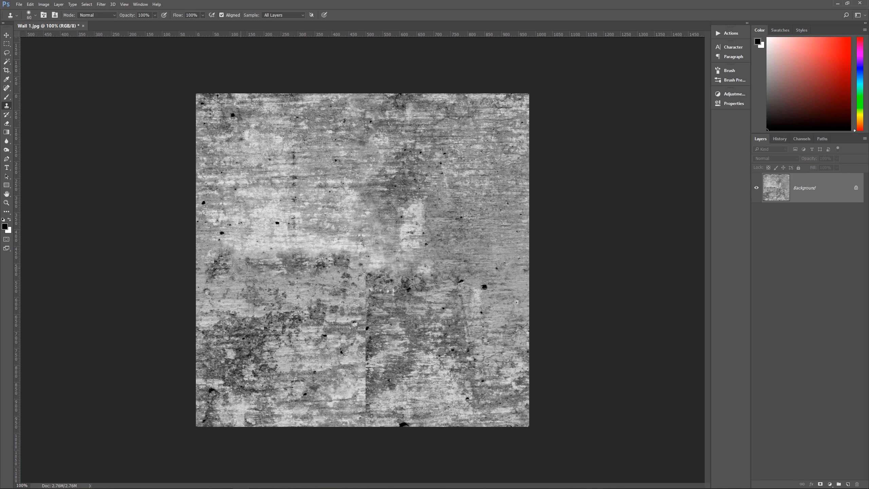
left_click_drag(212, 256, 205, 262)
left_click(266, 291, "alt")
left_click_drag(351, 281, 356, 291)
key("ctrl+z")
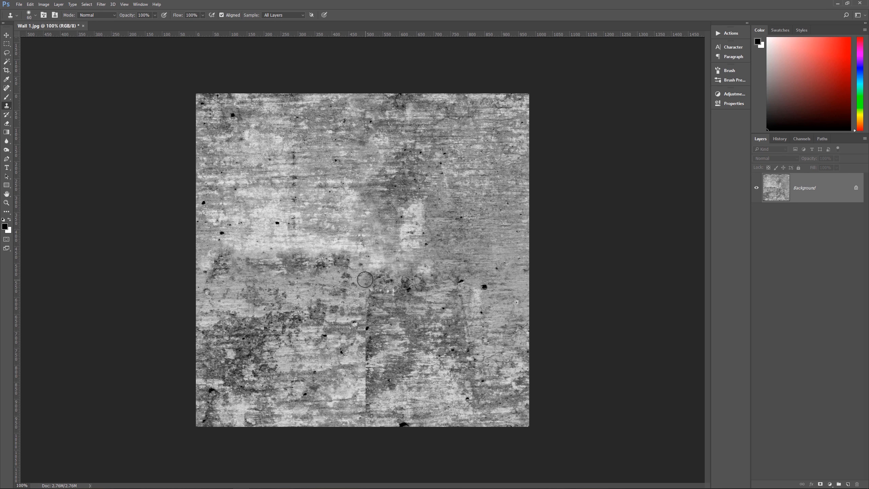
Sample nearby texture and clone over the remaining seams around the center and down the lower vertical seam
mouse_move(350, 245)
left_mouse_down()
mouse_move(368, 211)
mouse_move(402, 197)
mouse_move(395, 193)
mouse_move(361, 212)
left_mouse_up()
left_click(396, 193, "alt")
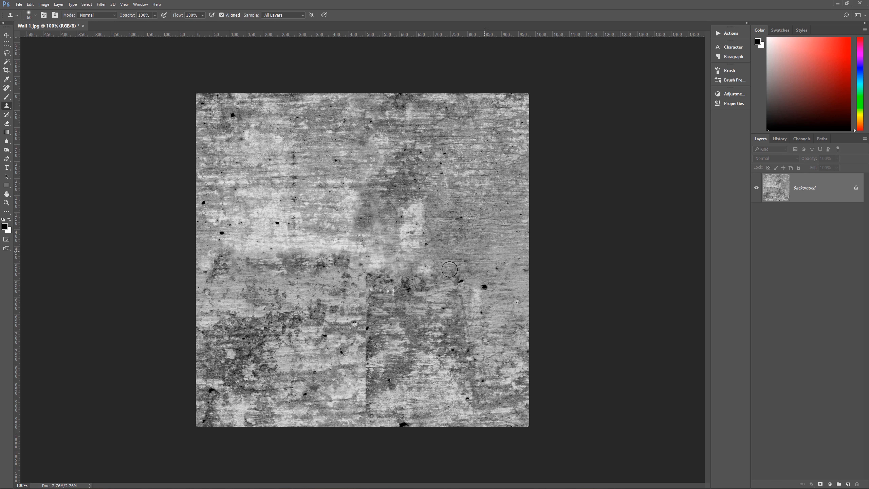
mouse_move(344, 251)
left_mouse_down()
mouse_move(361, 245)
mouse_move(340, 238)
mouse_move(323, 262)
mouse_move(352, 268)
left_mouse_up()
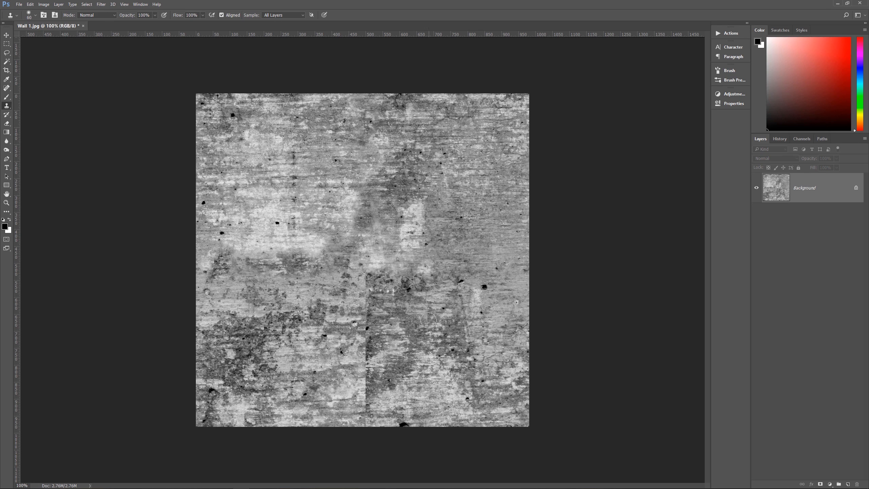
mouse_move(356, 291)
left_mouse_down()
mouse_move(369, 309)
mouse_move(353, 336)
mouse_move(341, 334)
mouse_move(366, 355)
mouse_move(372, 372)
mouse_move(363, 378)
mouse_move(367, 354)
mouse_move(359, 350)
mouse_move(370, 366)
mouse_move(393, 343)
left_mouse_up()
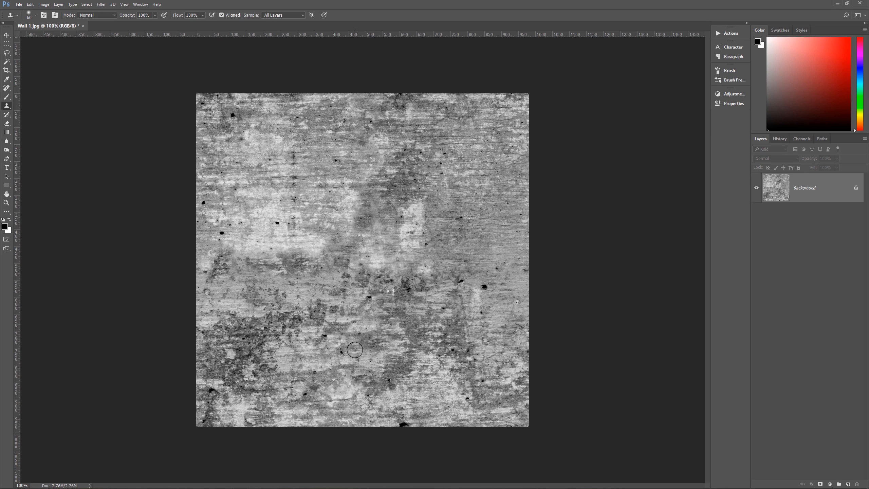
left_click(331, 389, "alt")
left_click_drag(386, 378, 406, 363)
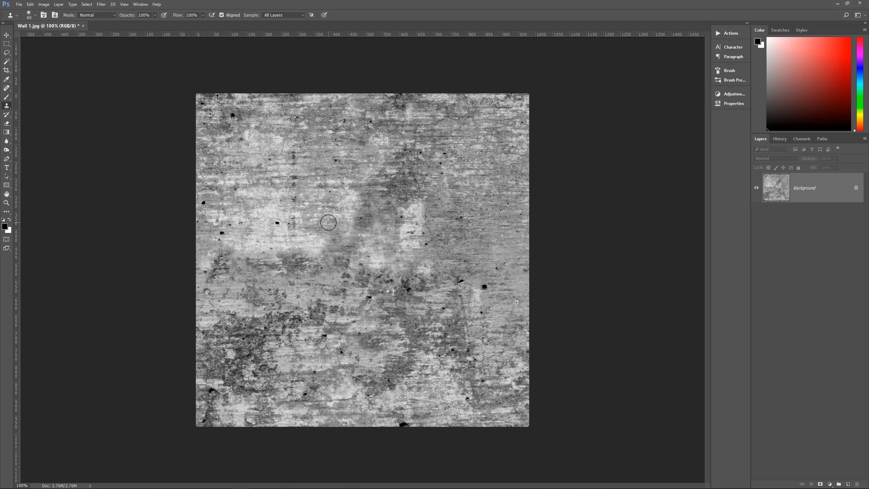
Preview the Offset filter at several horizontal and vertical shifts to inspect the texture for seams, then cancel it
key("v")
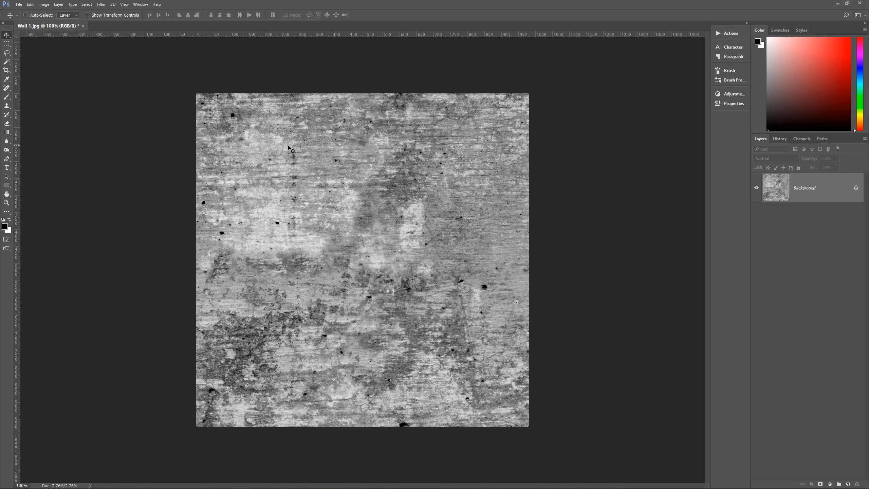
left_click(102, 5)
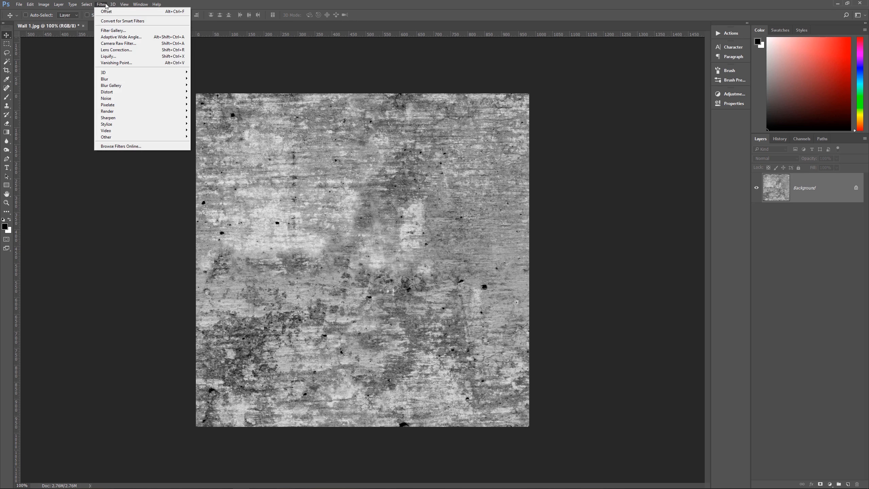
mouse_move(127, 137)
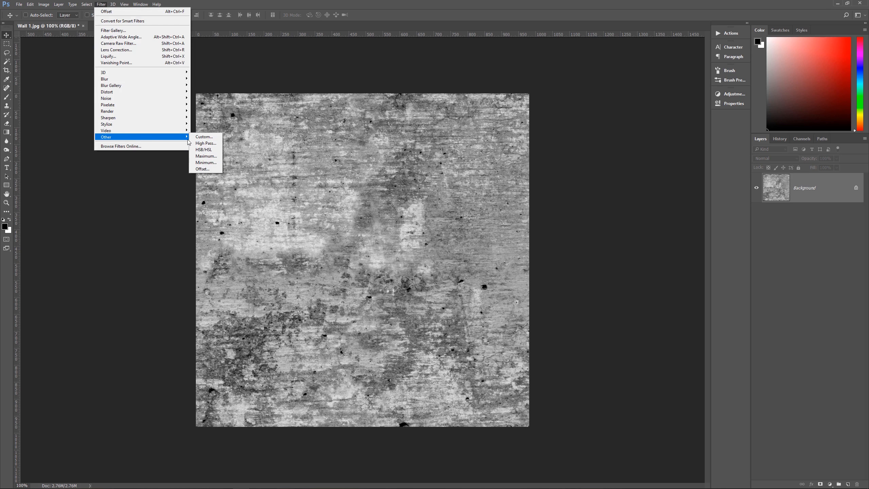
left_click(197, 172)
left_click_drag(404, 138, 530, 105)
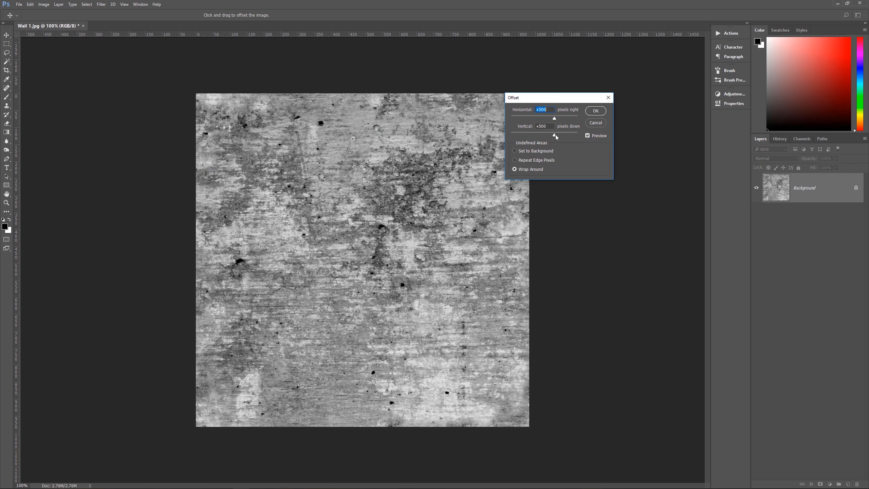
left_click_drag(565, 134, 546, 119)
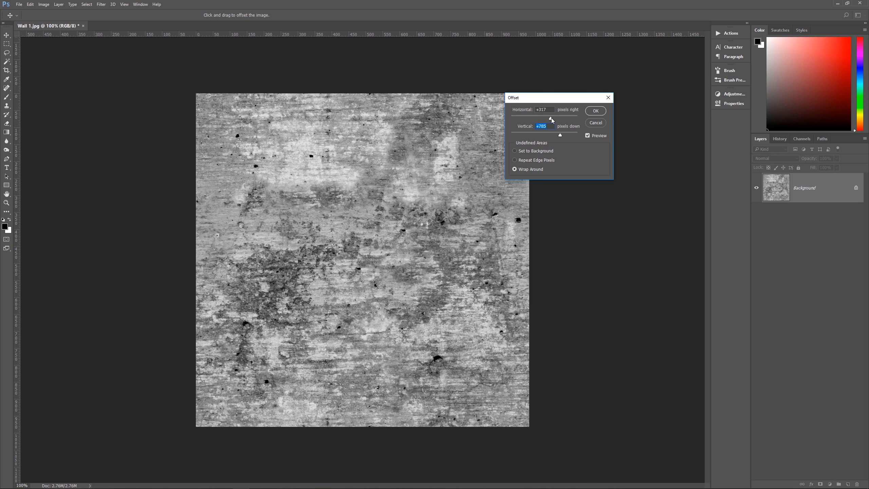
left_click_drag(557, 117, 562, 117)
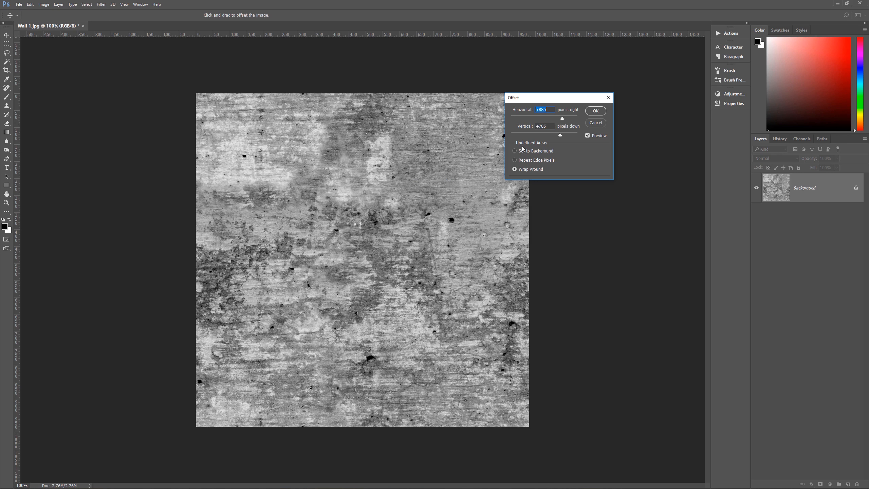
left_click(600, 113)
left_click(599, 125)
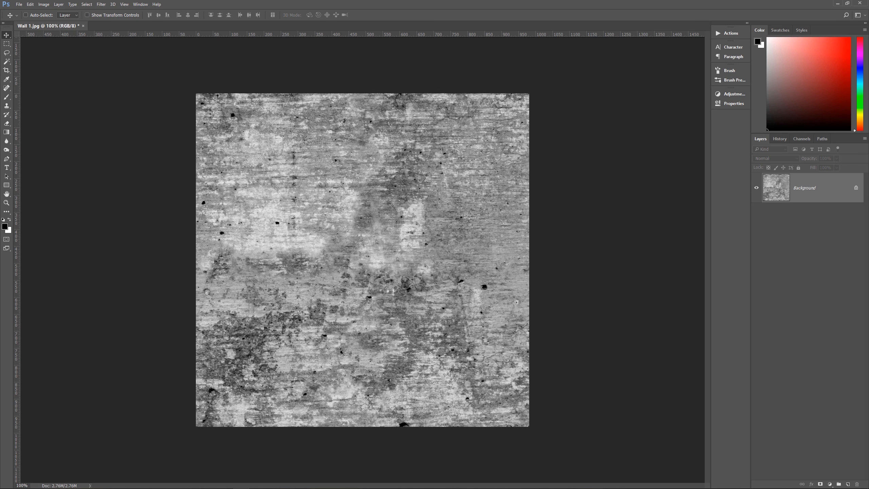
Reset the pattern presets to the defaults in the Preset Manager without saving the current patterns
left_click(30, 6)
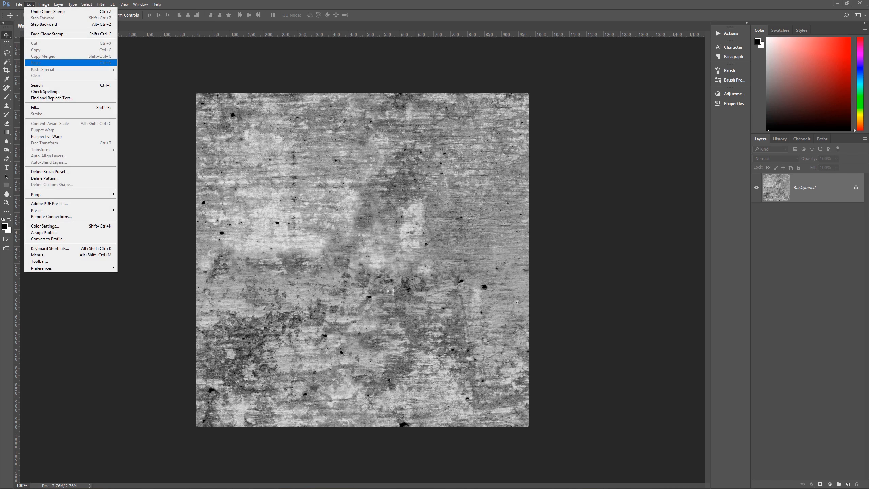
mouse_move(69, 211)
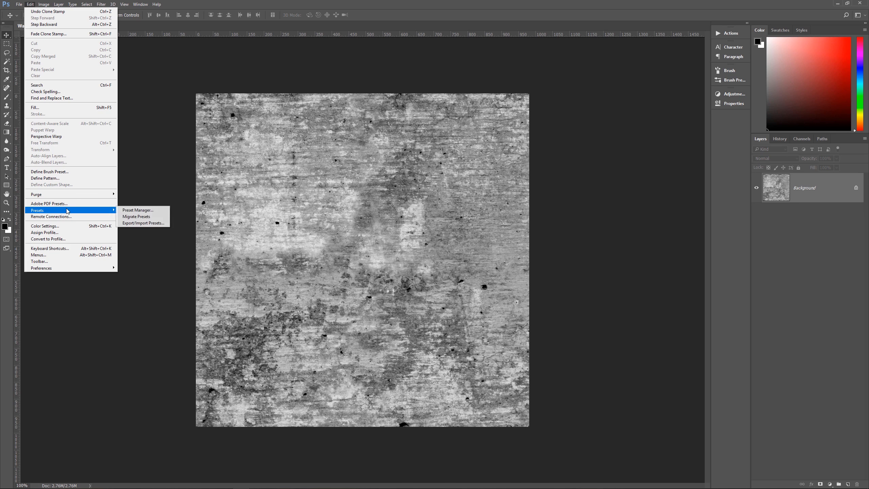
left_click(135, 212)
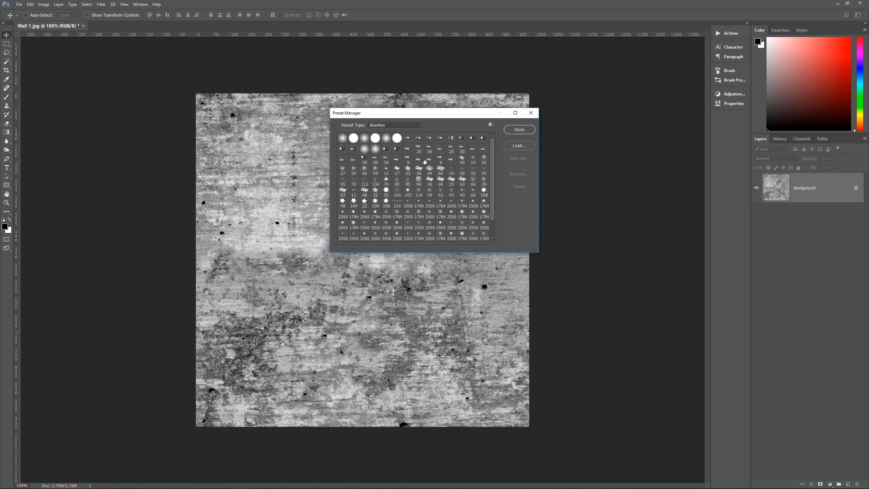
left_click(392, 125)
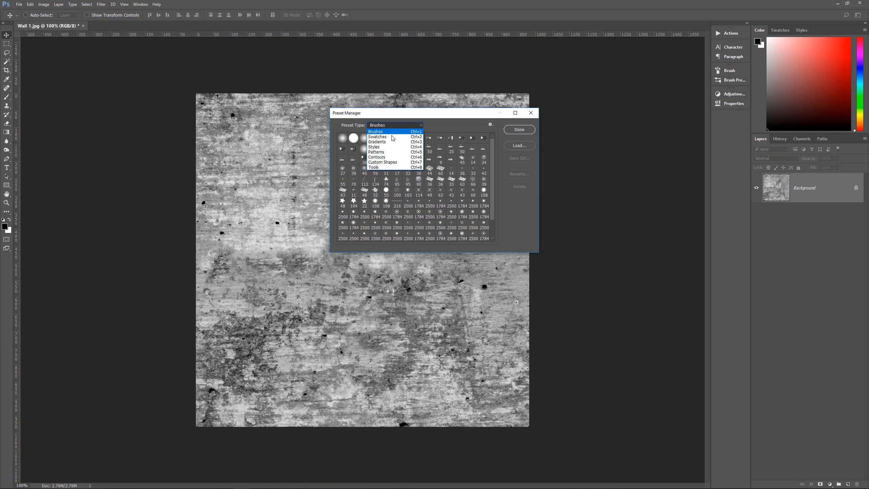
left_click(393, 155)
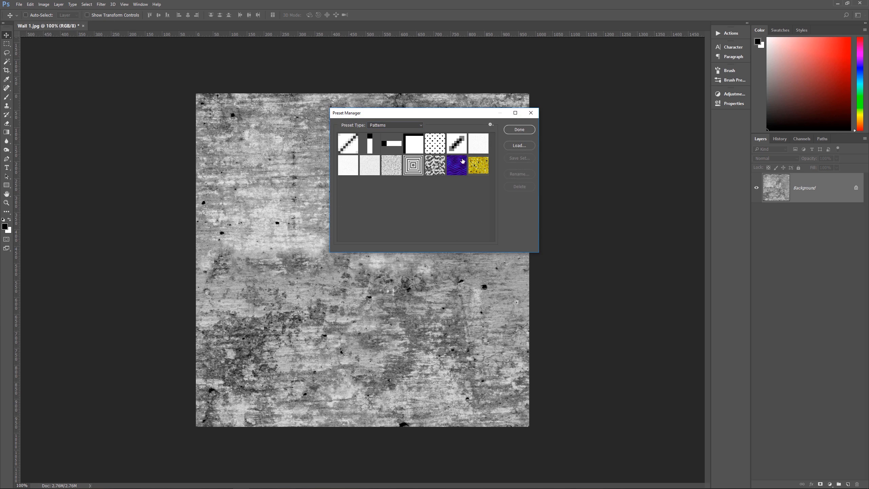
left_click(491, 125)
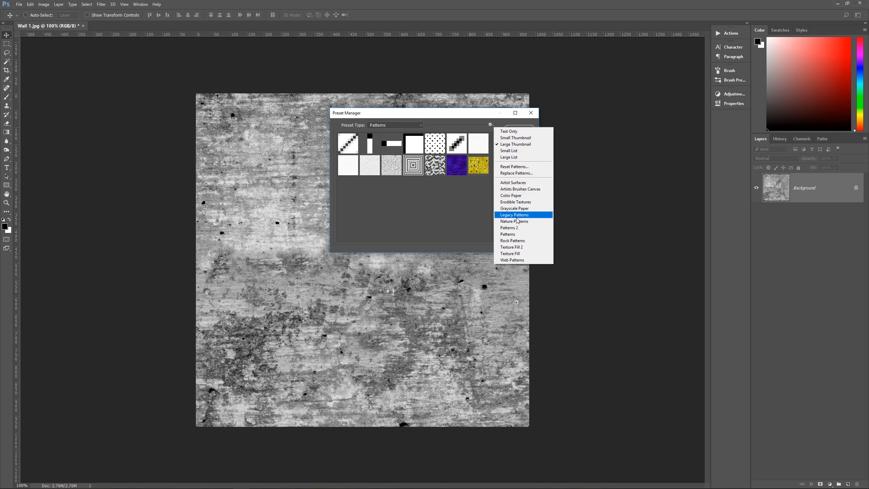
left_click(515, 167)
left_click(385, 176)
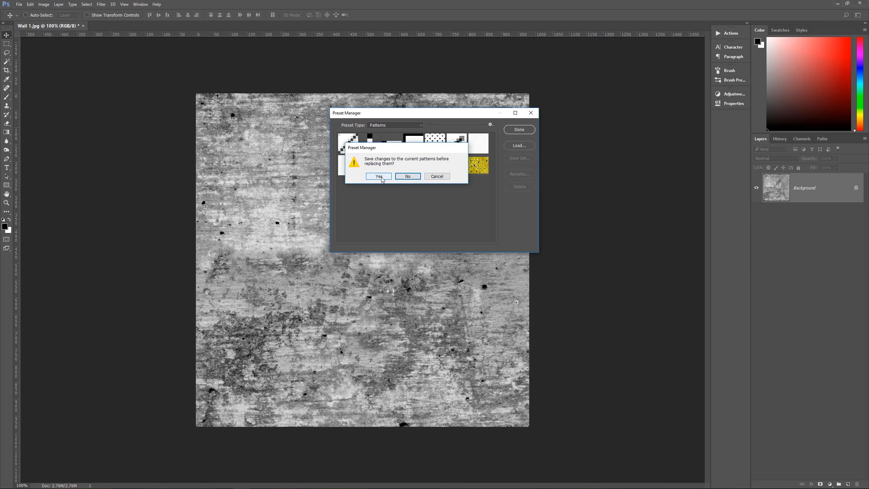
left_click(407, 176)
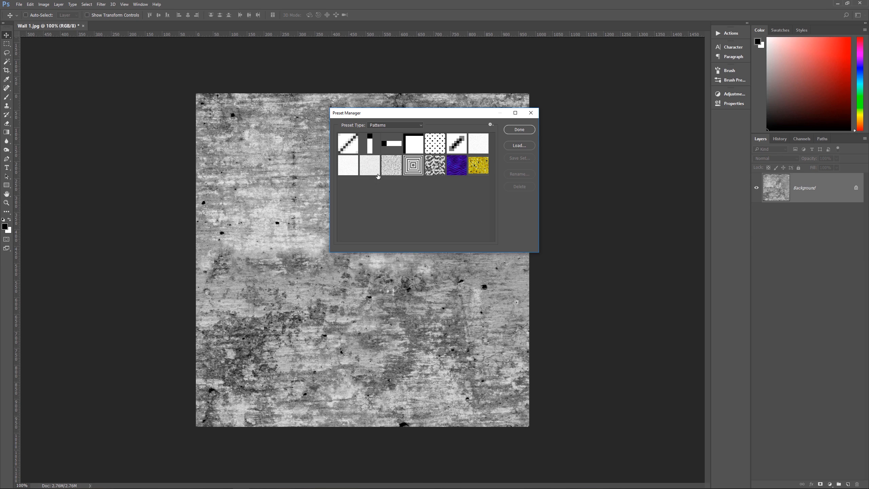
left_click_drag(378, 176, 470, 187)
left_click_drag(469, 187, 347, 186)
left_click(522, 130)
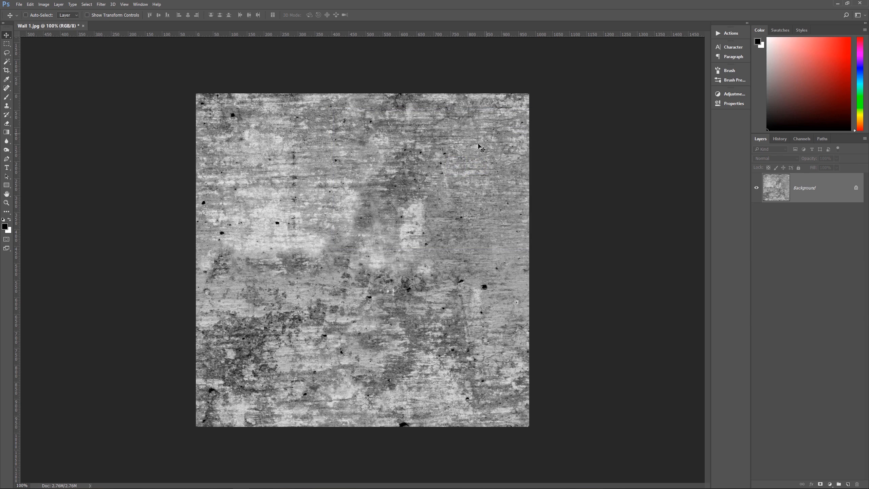
Define the whole texture as a new pattern, replacing the suggested name with a new one
left_click(33, 7)
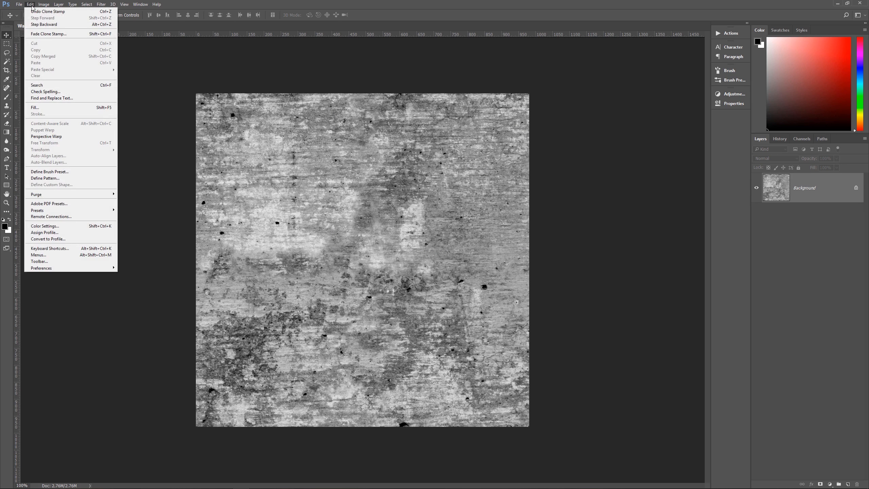
left_click(52, 178)
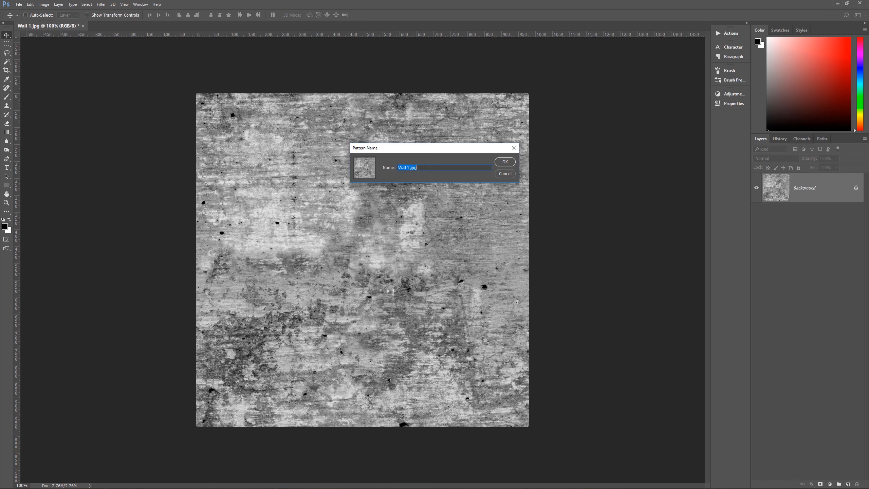
type("Wall 1")
key("ctrl+a")
type("P")
left_click(506, 162)
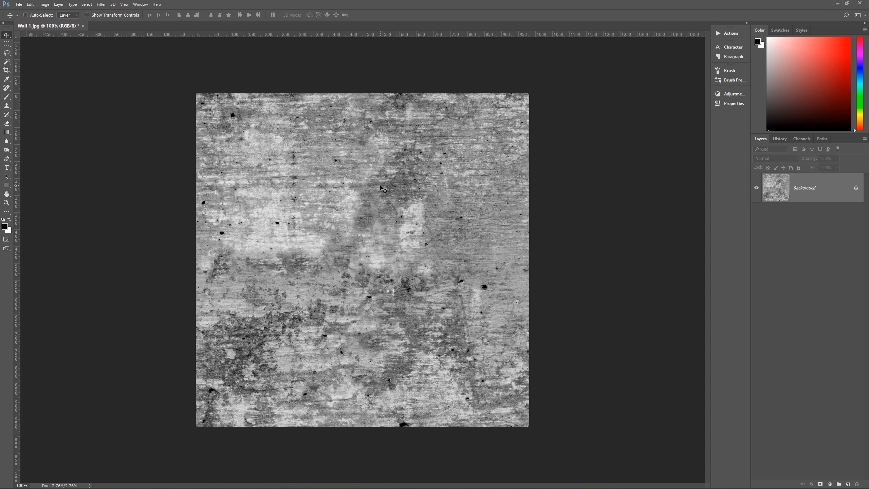
Open the pattern presets and select the new wall pattern together with the four textured patterns in the second row
left_click(32, 4)
mouse_move(19, 4)
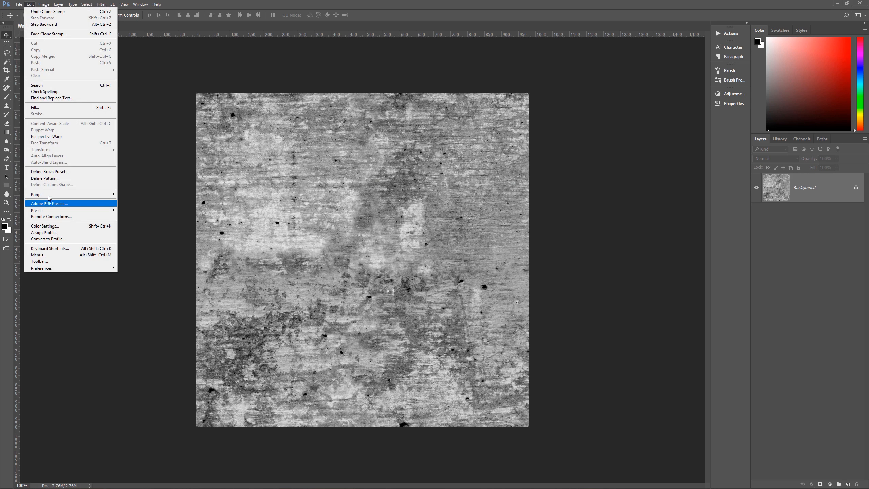
mouse_move(58, 210)
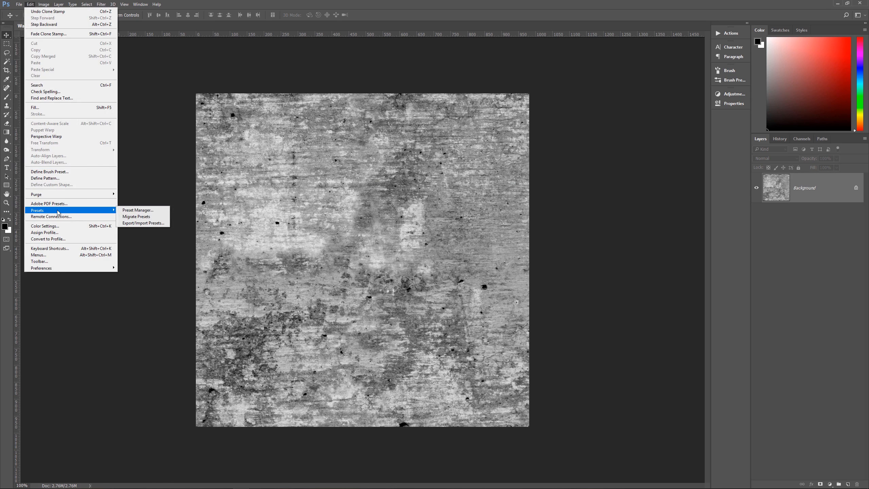
left_click(129, 211)
left_click(394, 125)
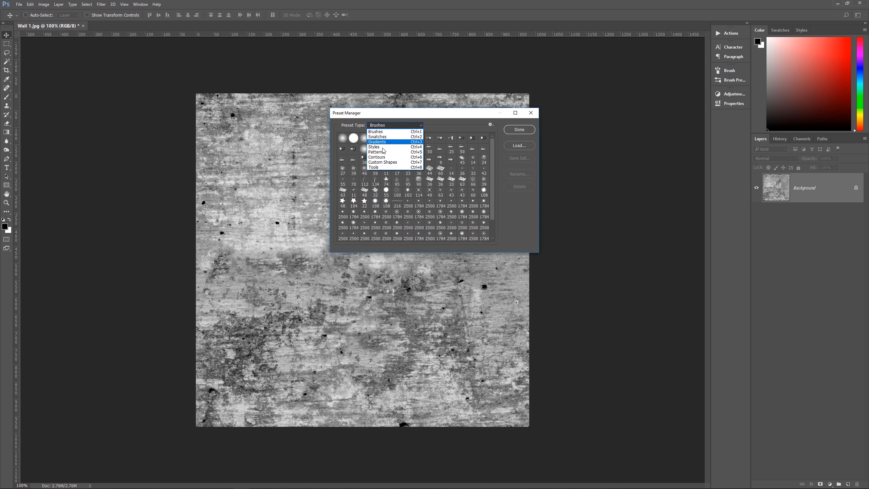
left_click(383, 152)
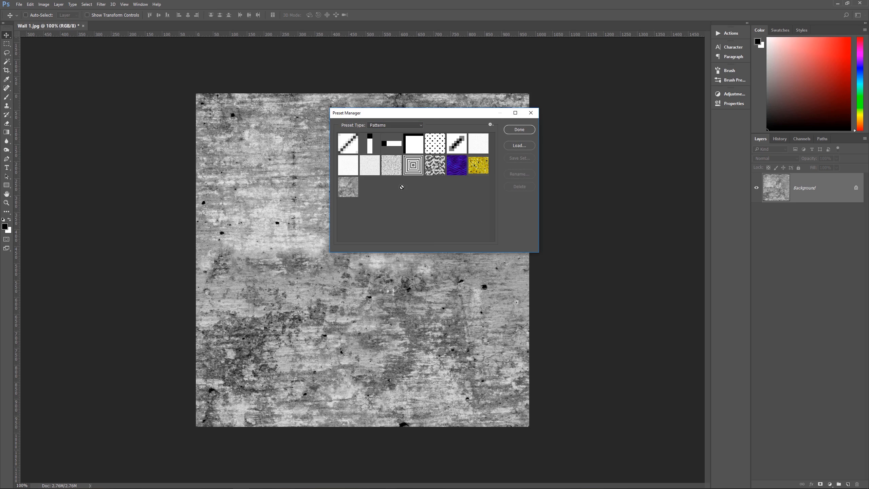
left_click_drag(353, 194, 367, 189)
left_click_drag(367, 189, 391, 199)
left_click_drag(382, 249, 384, 206)
left_click_drag(374, 185, 451, 195)
left_click_drag(465, 191, 375, 161)
left_click(376, 163, "ctrl")
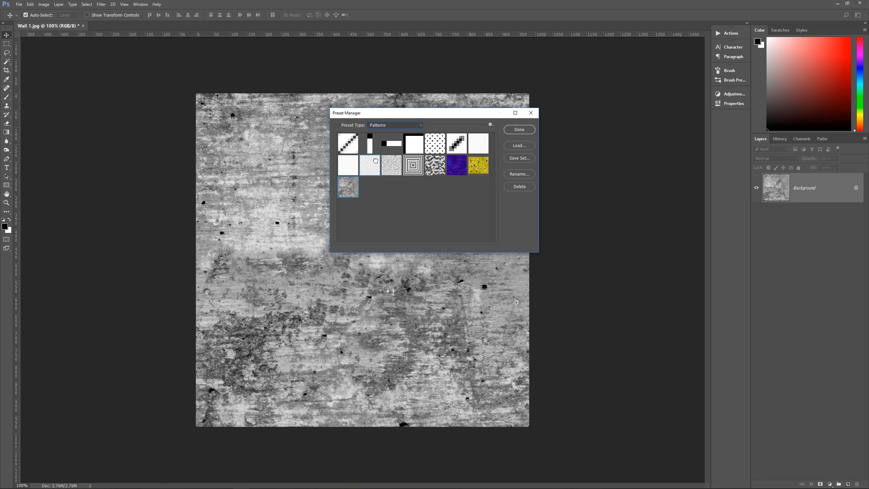
left_click(438, 145, "ctrl")
left_click(353, 189)
left_click(457, 146, "shift")
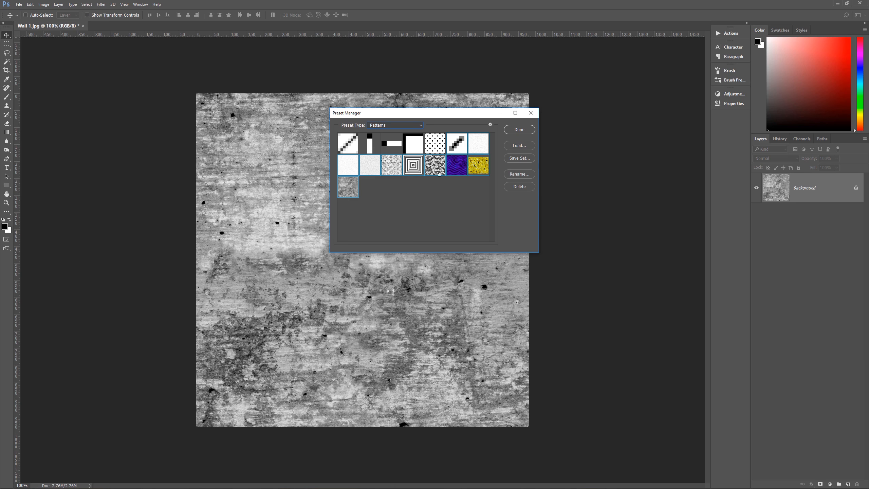
Save the selected patterns as a set named Pixel Magic Patterns 02 in the Pixel Magic Tutorials Presets folder
left_click(532, 161)
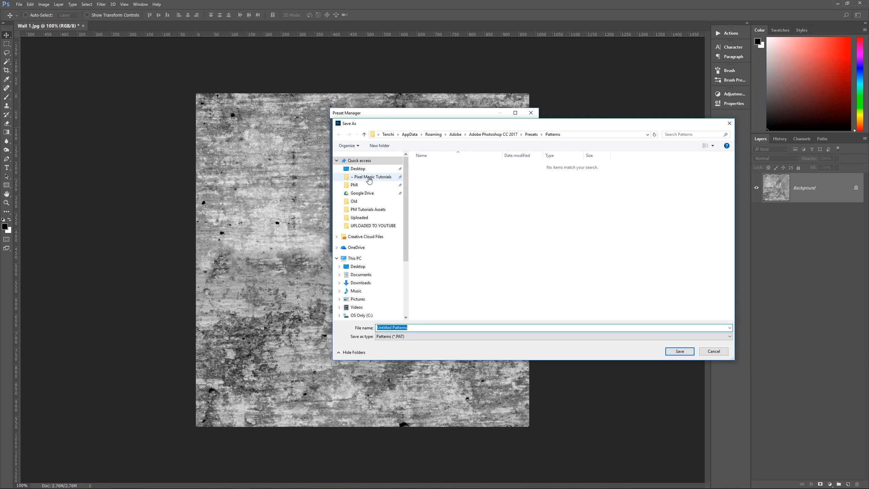
left_click(391, 178)
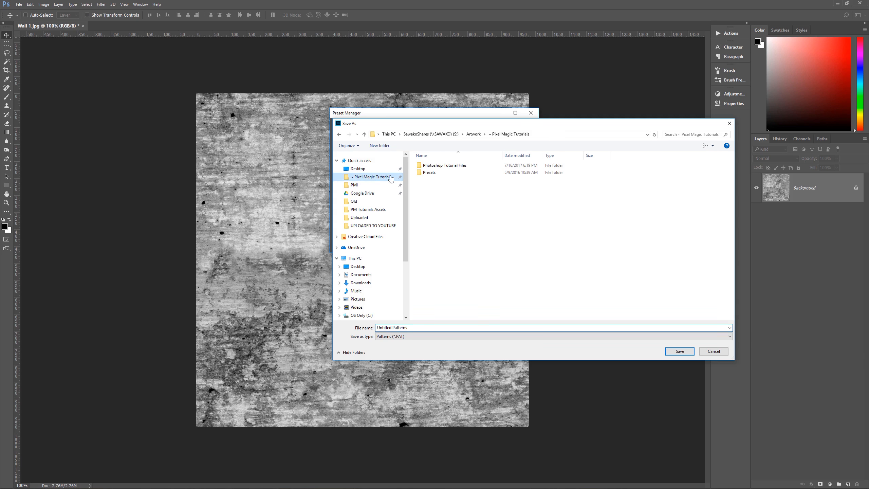
double_click(430, 172)
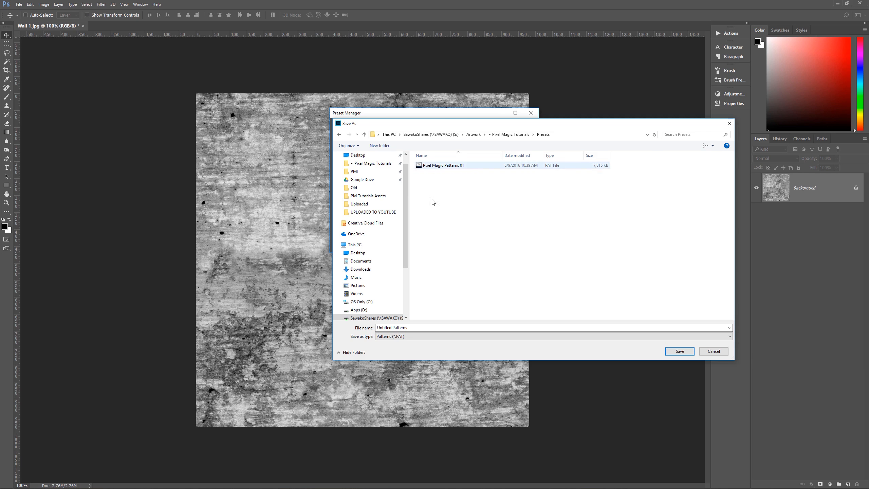
left_click(431, 167)
left_click(414, 328)
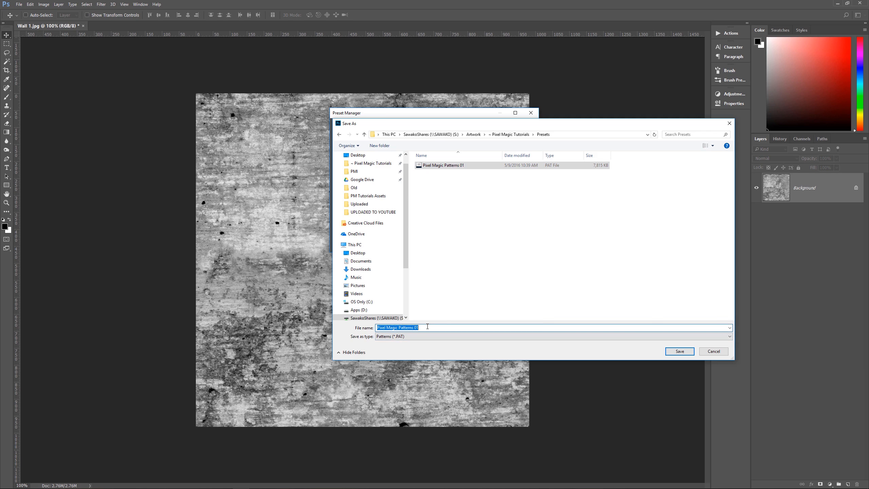
left_click(414, 328)
left_click_drag(416, 328, 430, 329)
type("2")
left_click(681, 352)
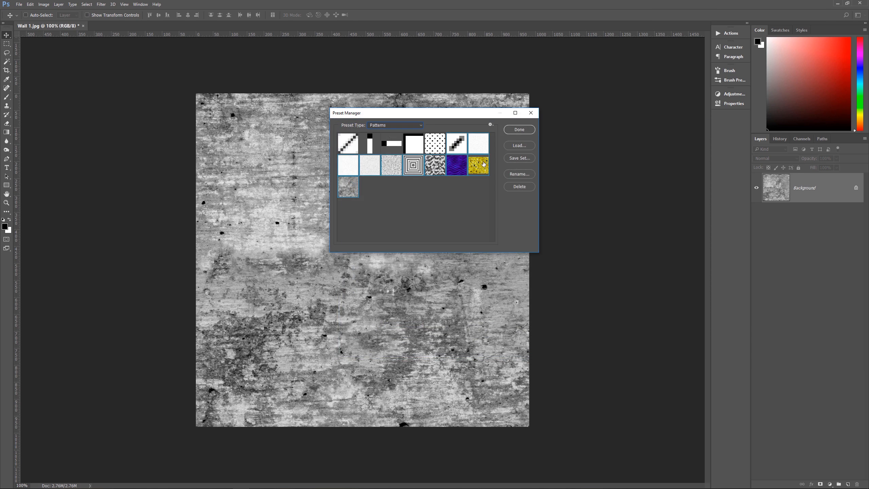